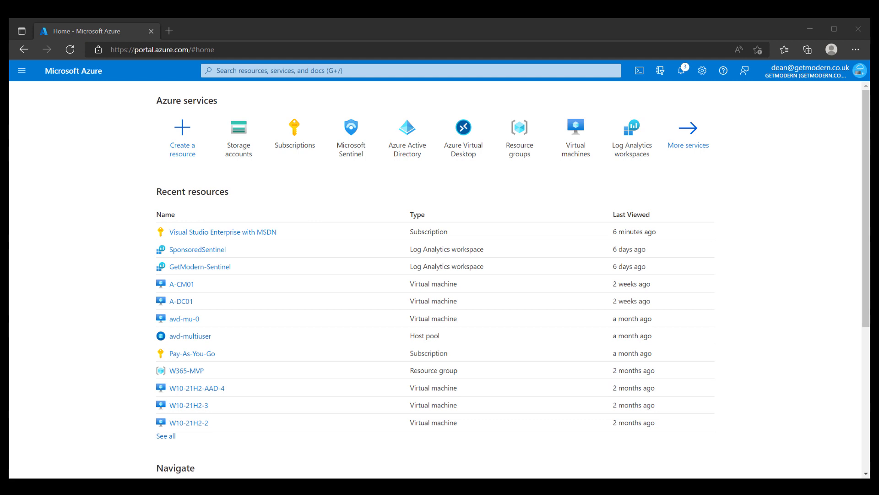
- Start a new storage account under the Visual Studio Enterprise with MSDN subscription
left_click(424, 74)
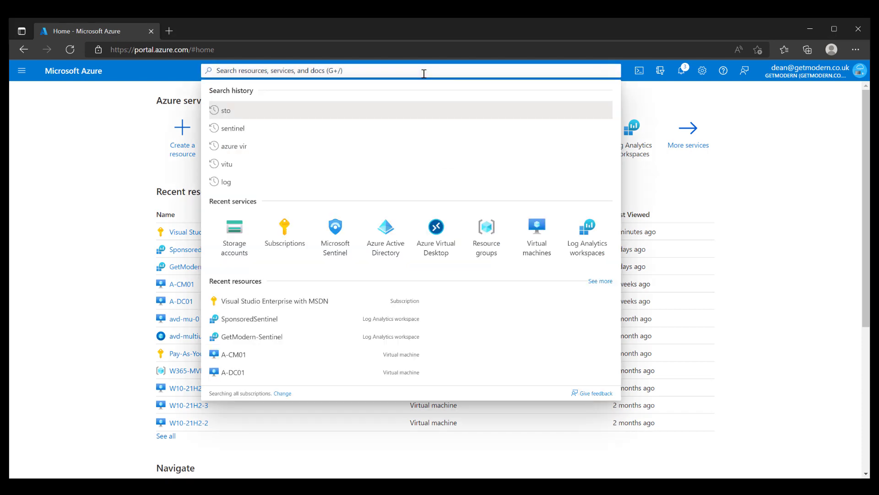
type("so")
type("torage")
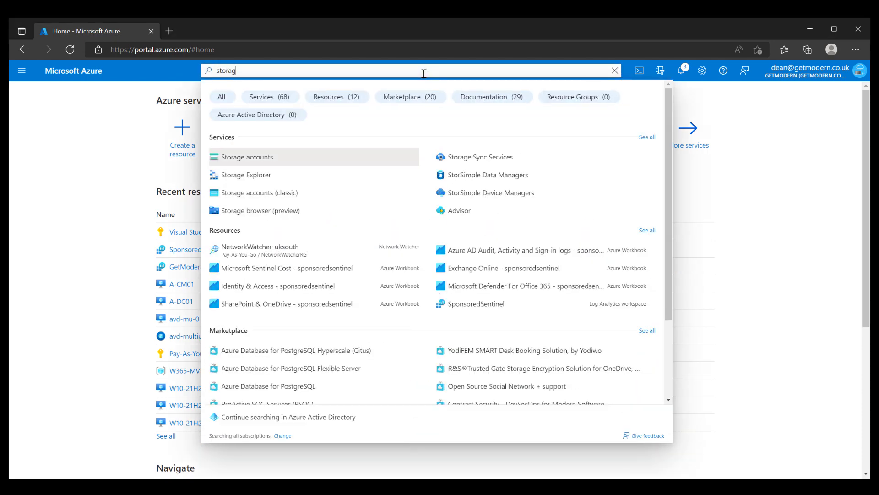
left_click(281, 160)
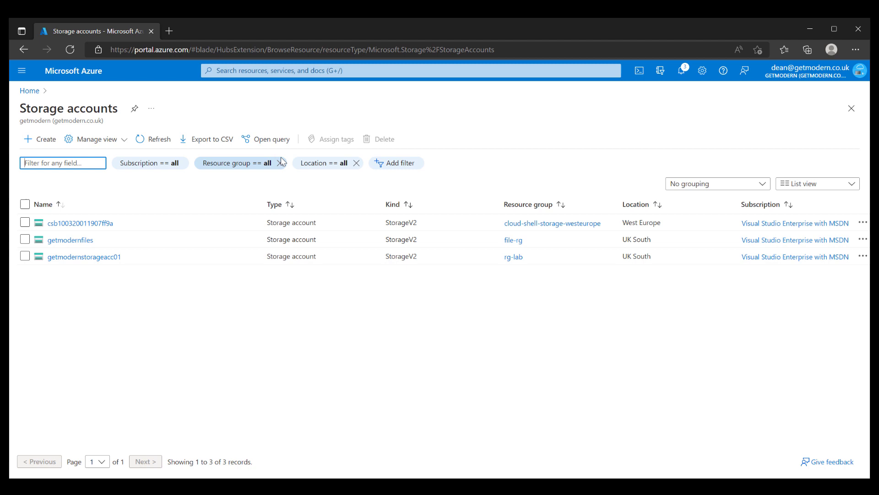
left_click(45, 138)
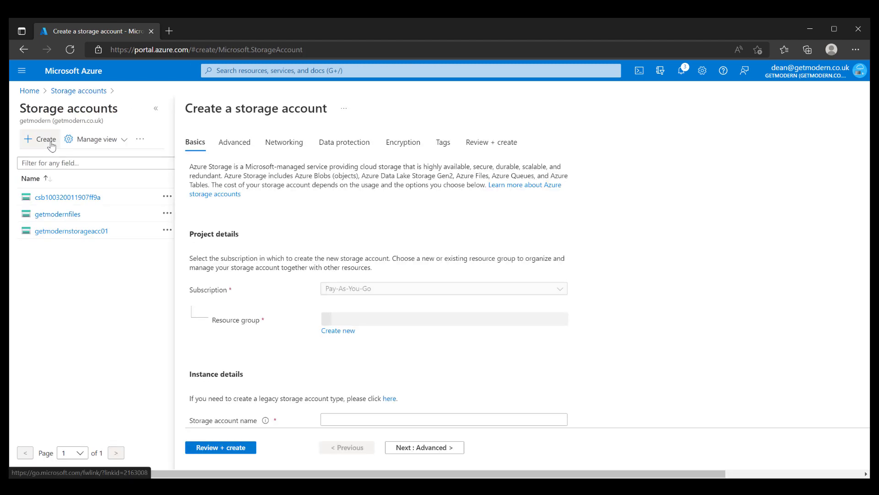
left_click(379, 288)
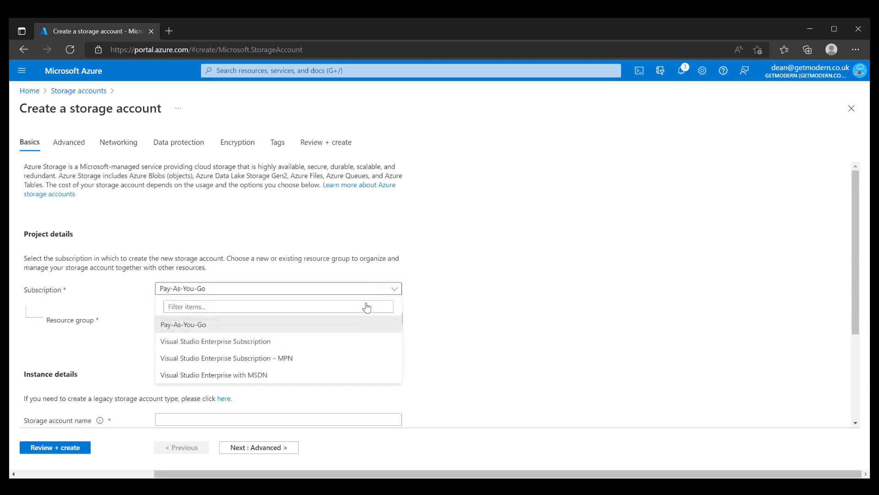
left_click(294, 375)
scroll(855, 290, "down", 2)
scroll(854, 290, "down", 1)
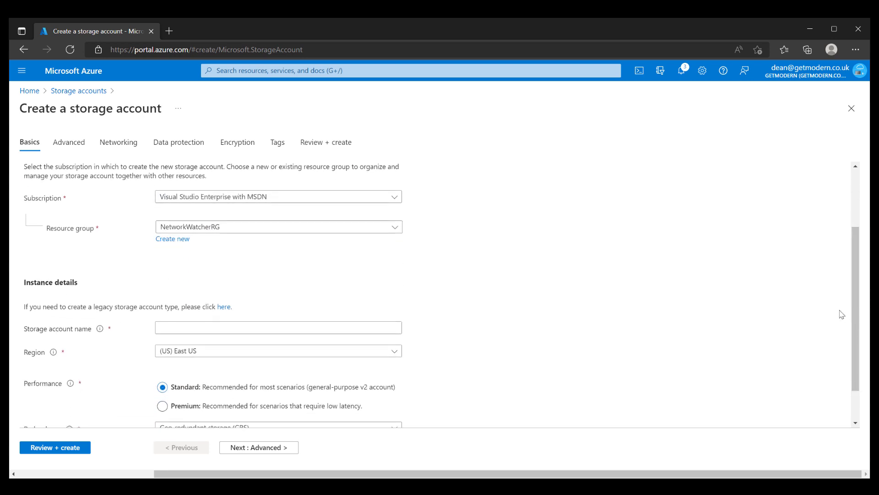
- Create the new resource group OSDCloud and name the storage account gmosdcloud
left_click(172, 239)
left_click(181, 310)
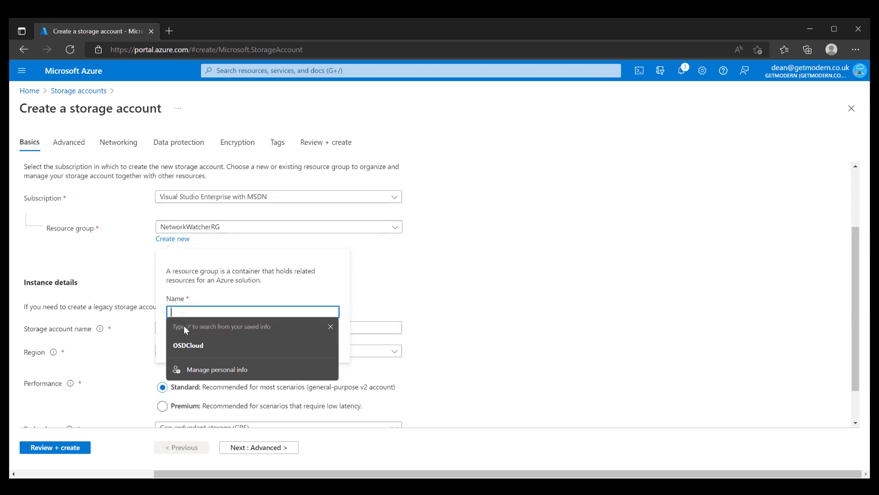
left_click(188, 347)
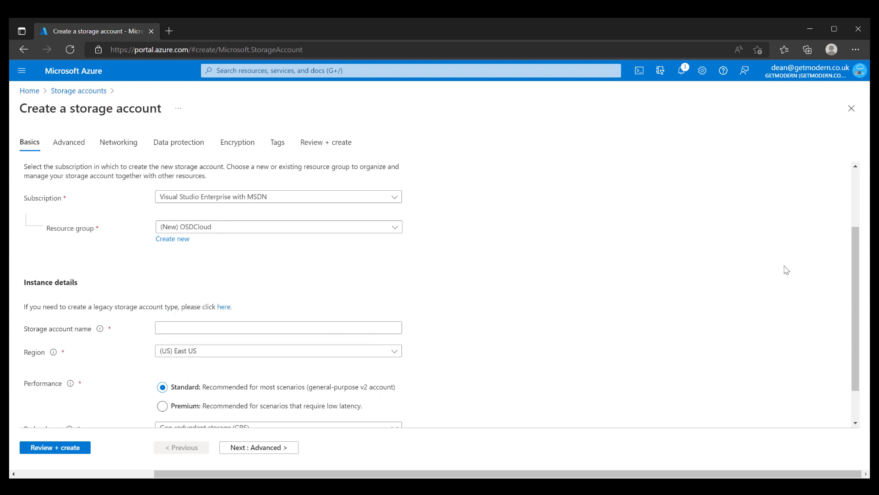
scroll(855, 307, "down", 1)
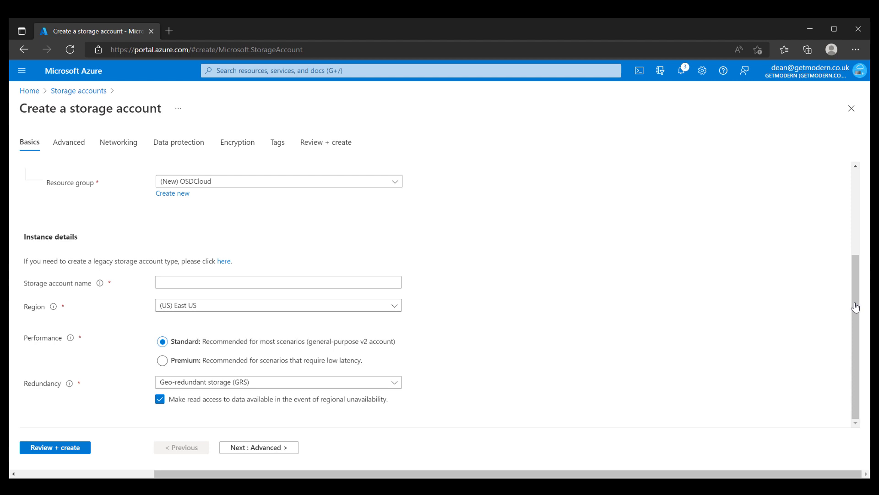
left_click(351, 282)
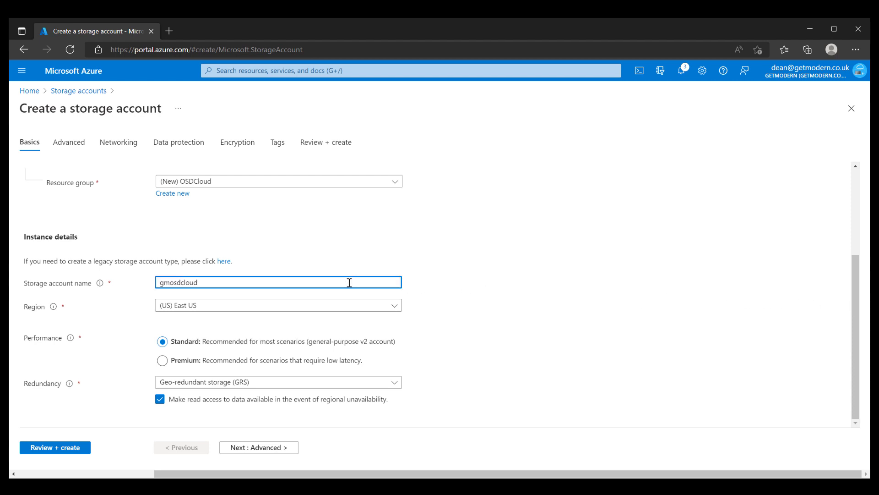
- Choose the (Europe) UK South region with locally-redundant storage, then go to Advanced
left_click(307, 306)
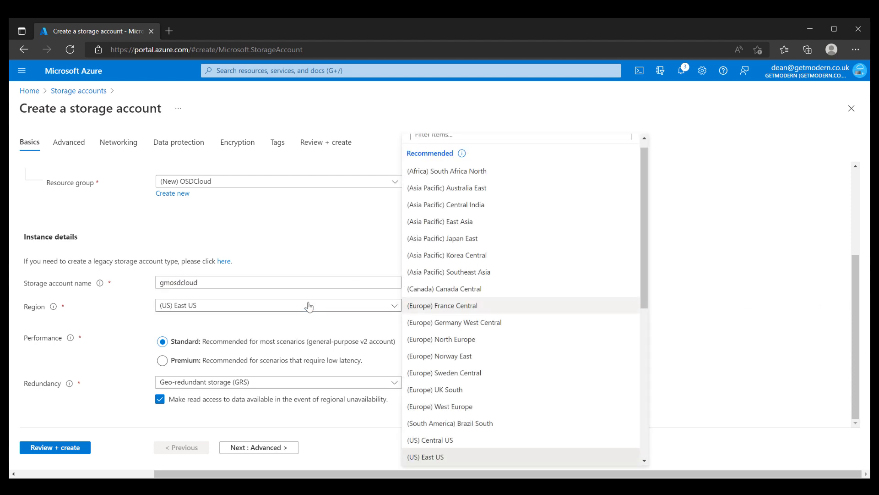
left_click(509, 389)
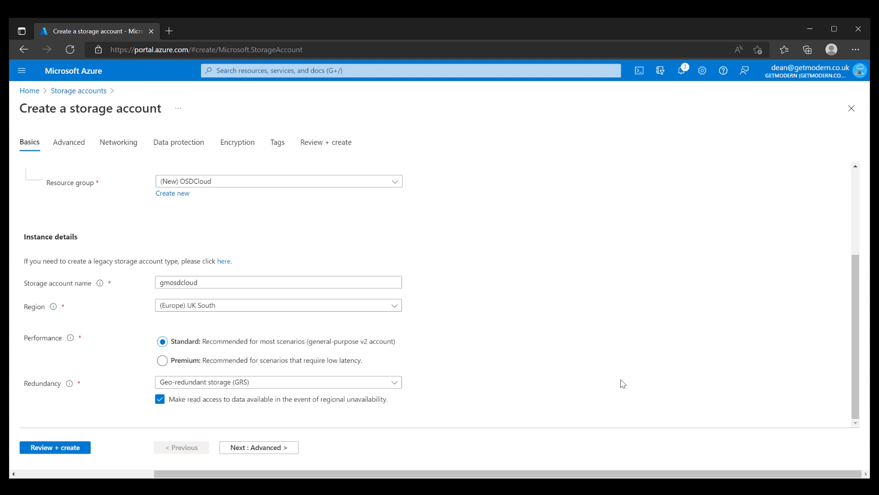
left_click(397, 384)
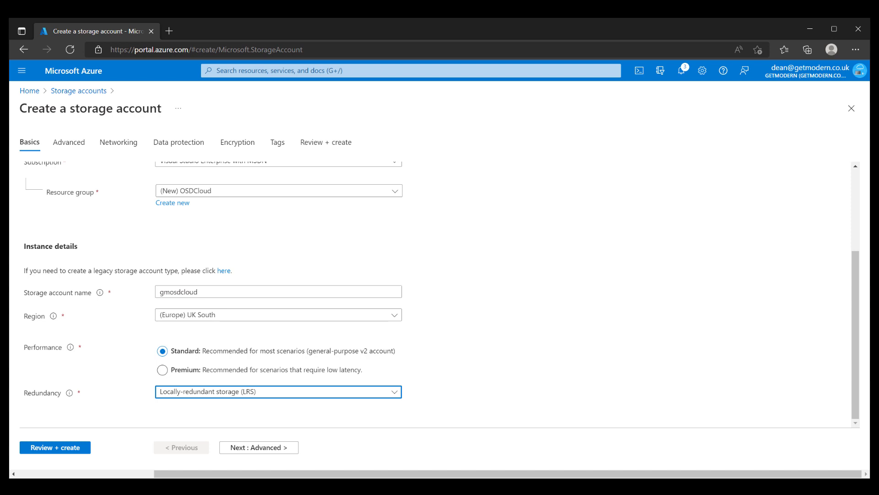
left_click(261, 447)
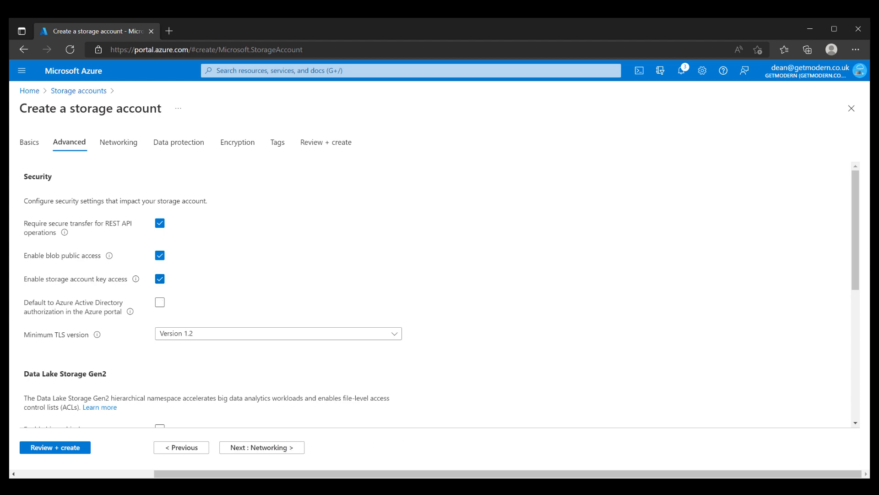
- Default to Azure AD authorization in the portal and keep default networking settings
left_click(162, 305)
scroll(467, 329, "down", 2)
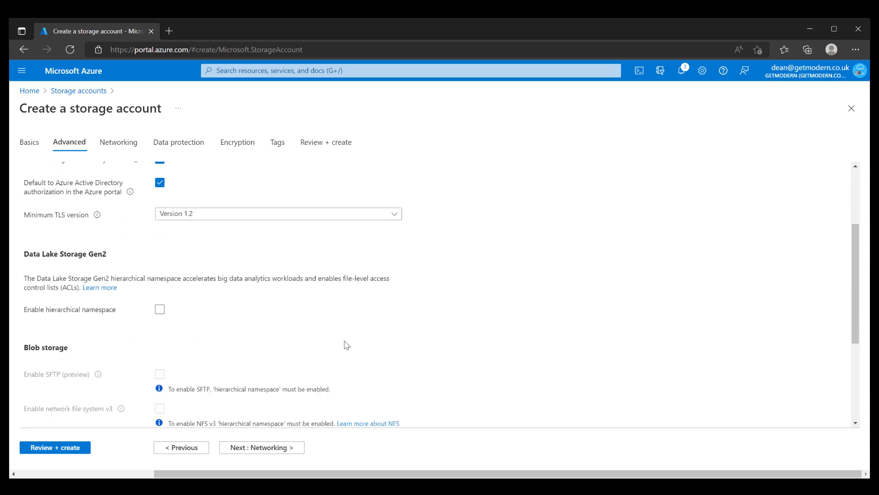
scroll(345, 345, "down", 2)
scroll(346, 345, "down", 2)
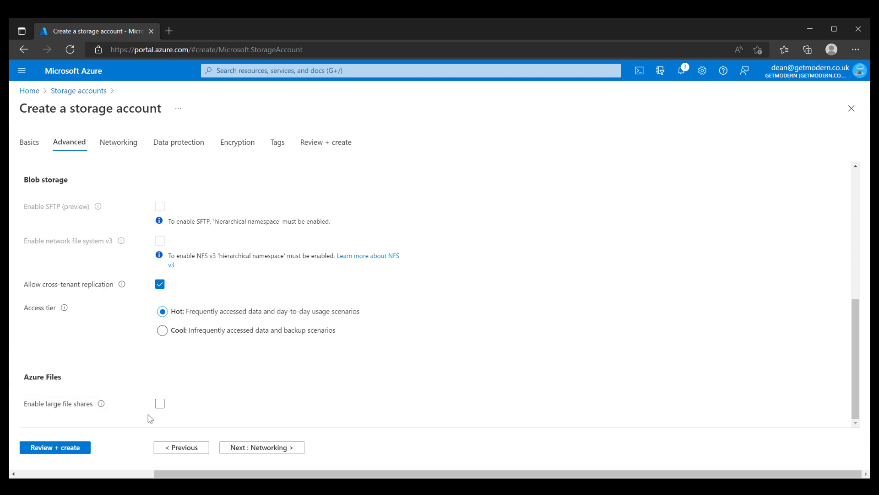
left_click(283, 448)
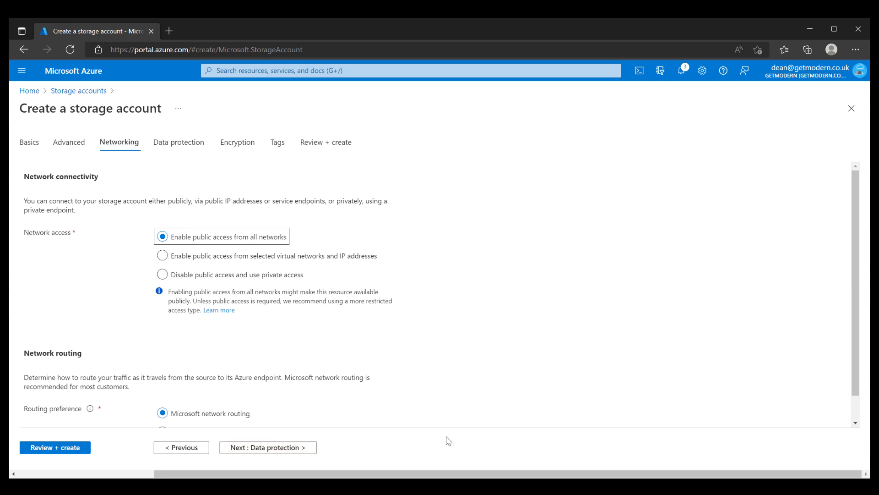
left_click(265, 448)
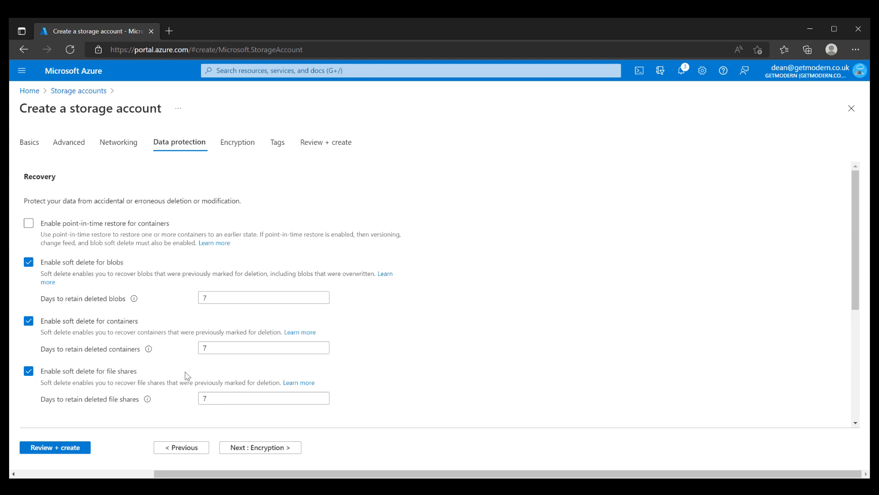
- Disable soft delete for blobs, containers and file shares, and enable blob change feed
left_click(28, 264)
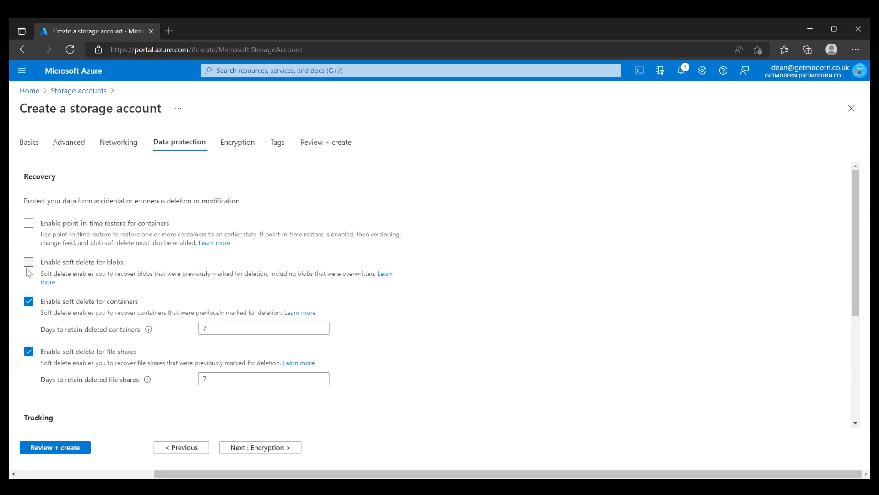
left_click(29, 302)
left_click(31, 333)
scroll(33, 336, "down", 1)
scroll(30, 336, "down", 3)
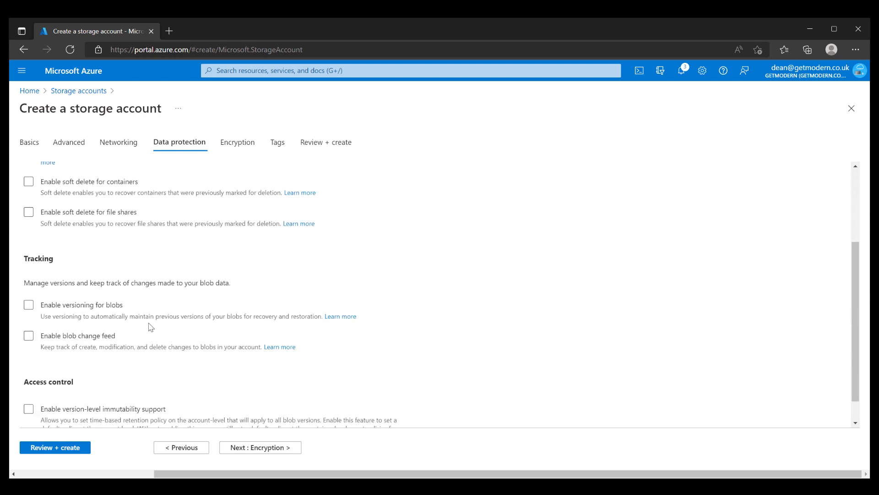
left_click_drag(855, 284, 855, 303)
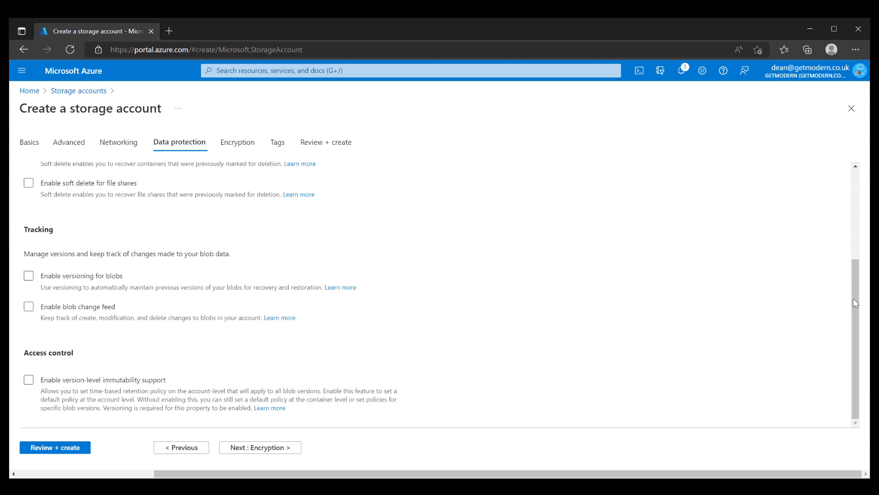
left_click(29, 307)
left_click(289, 448)
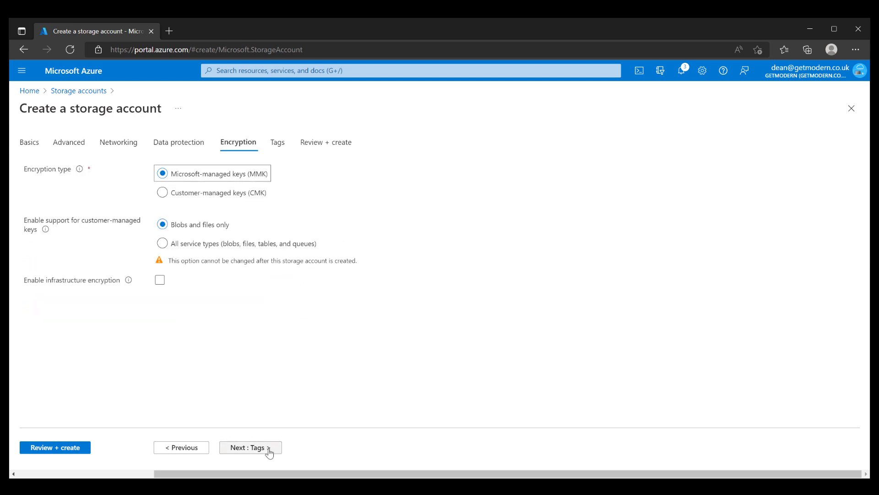
- Add a tag named OSDCloud with the value Production, fixing its spelling
left_click(266, 450)
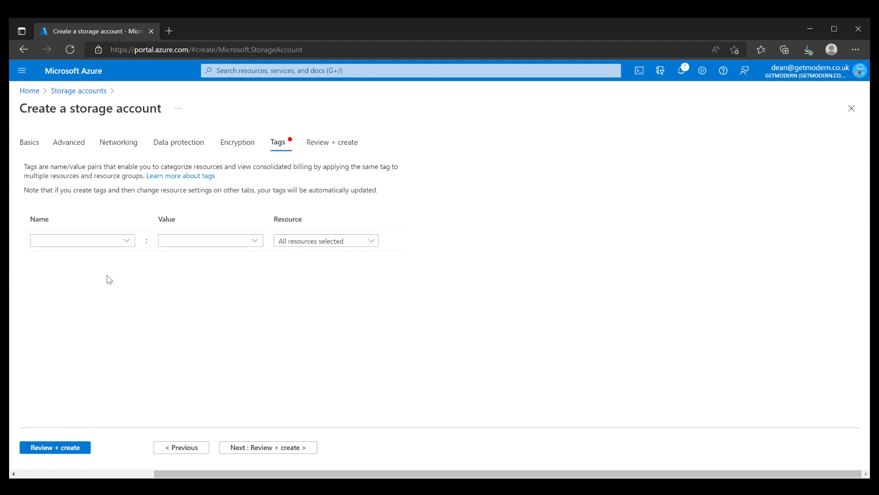
left_click(76, 241)
type("OSD")
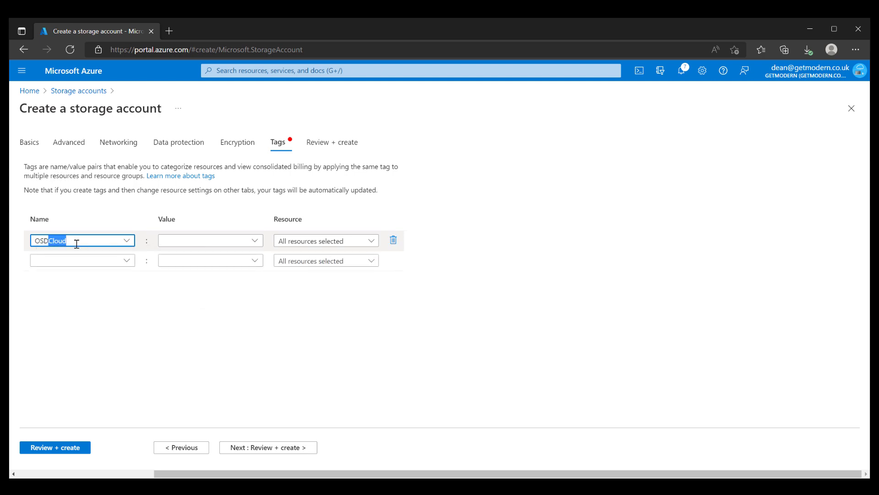
type("Cloud")
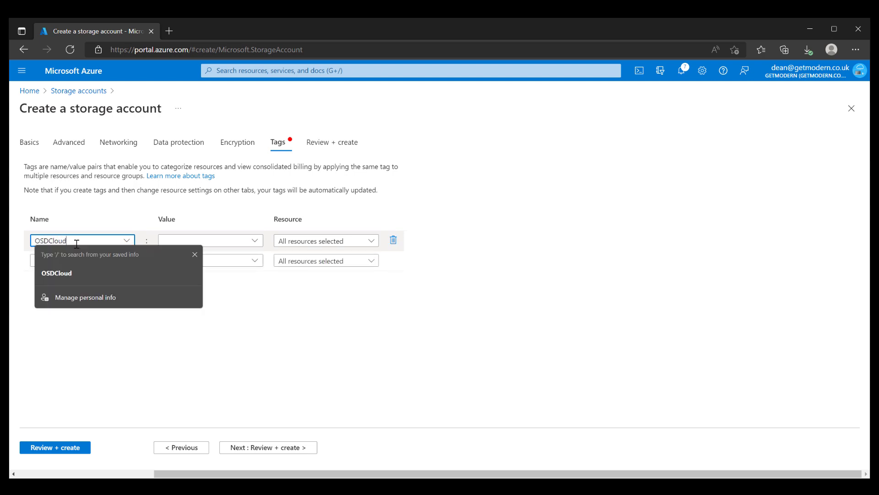
left_click(186, 237)
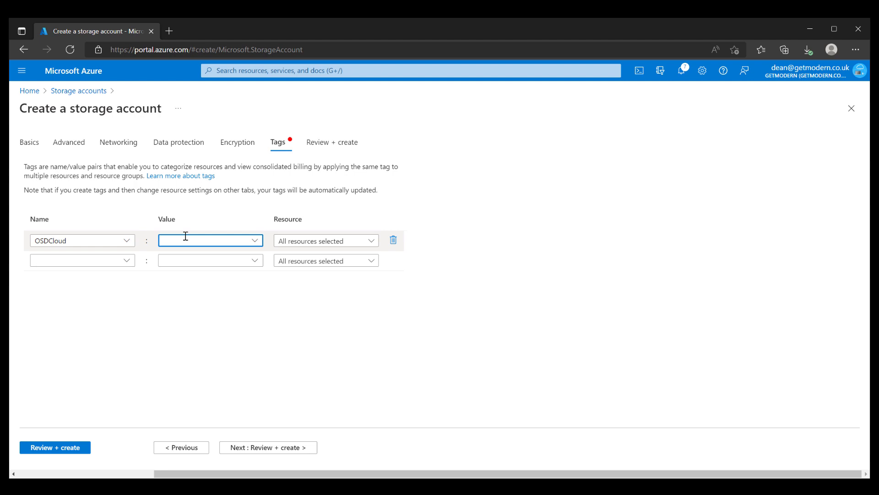
type("Production")
left_click(188, 241)
type("i")
- Limit the tag's scope to the storage account only and proceed to Review + create
left_click(344, 241)
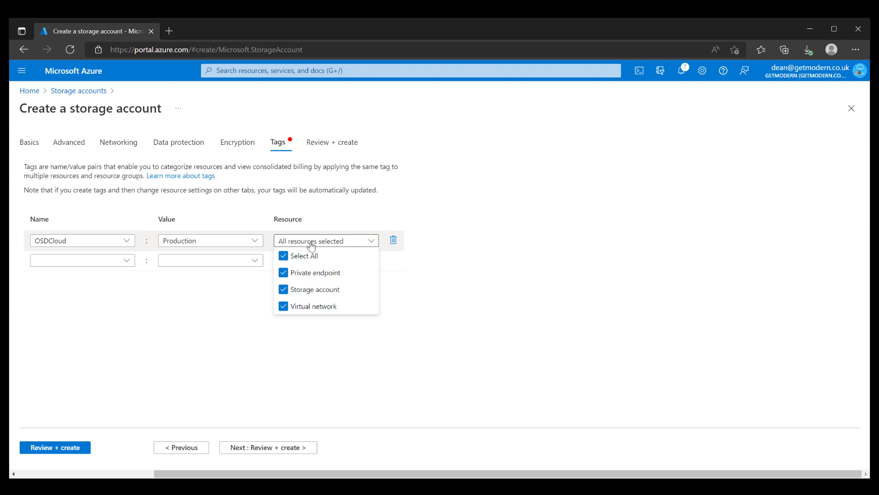
left_click(287, 256)
left_click(283, 289)
left_click(420, 289)
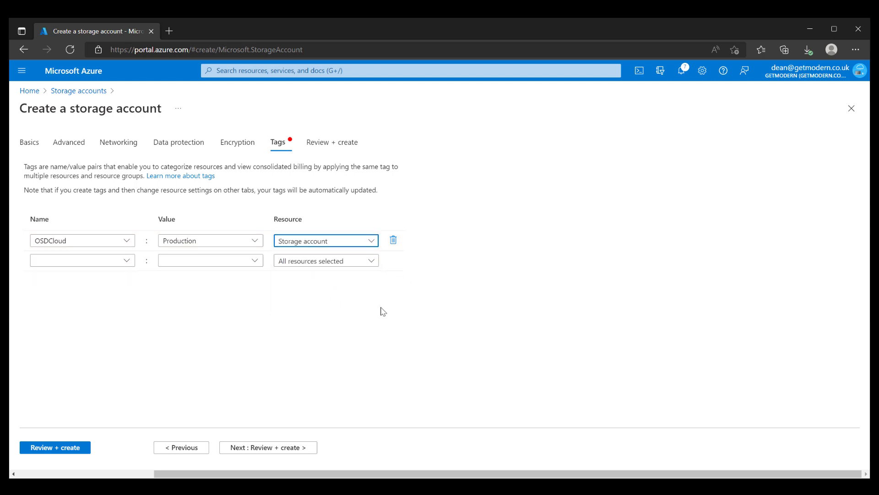
left_click(305, 451)
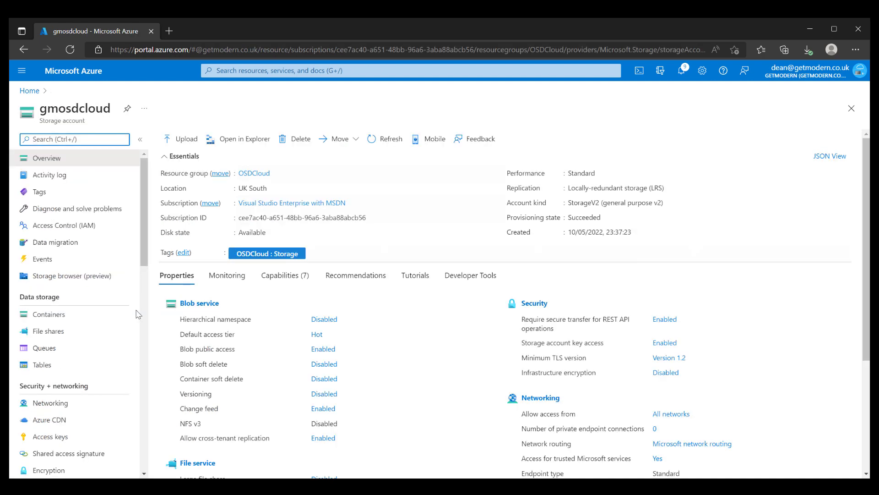
- Create a container named 'private' with private access level and open it
left_click(81, 316)
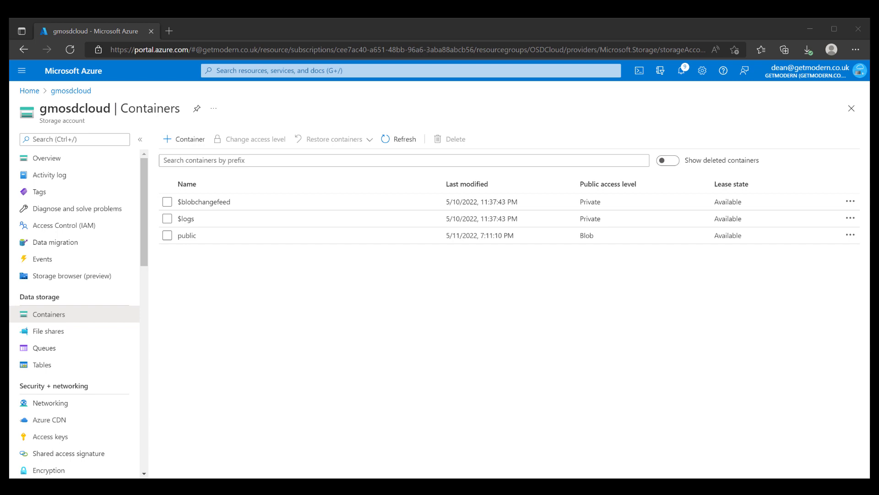
left_click(184, 139)
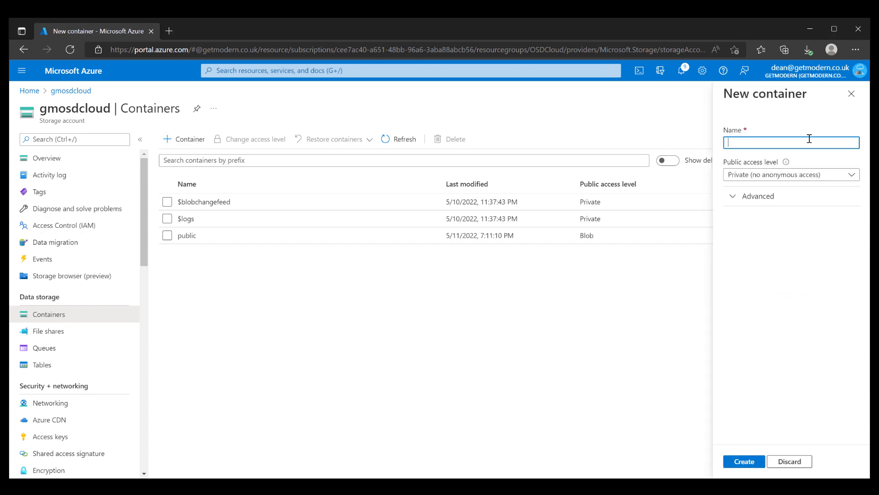
type("private")
left_click(742, 463)
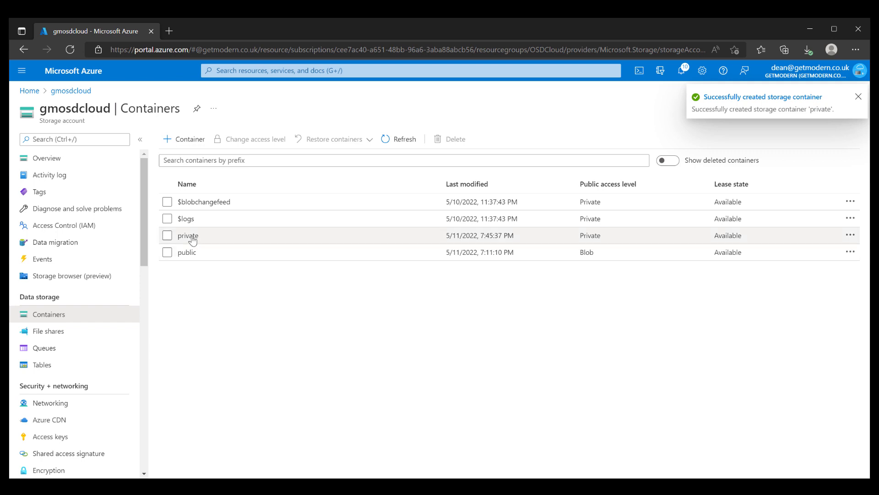
left_click(190, 236)
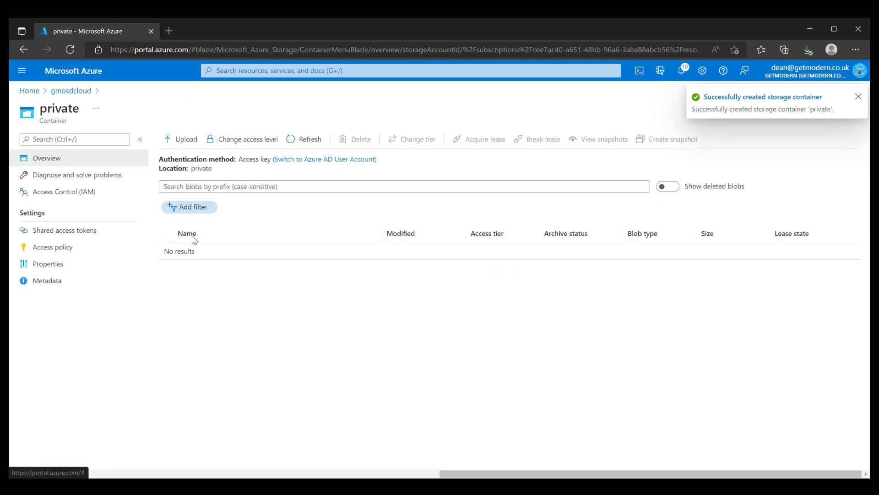
- Select GetModernCustomWIM.wim from F:\WIMWITCH\CompletedWIMs as the file to upload
left_click(187, 140)
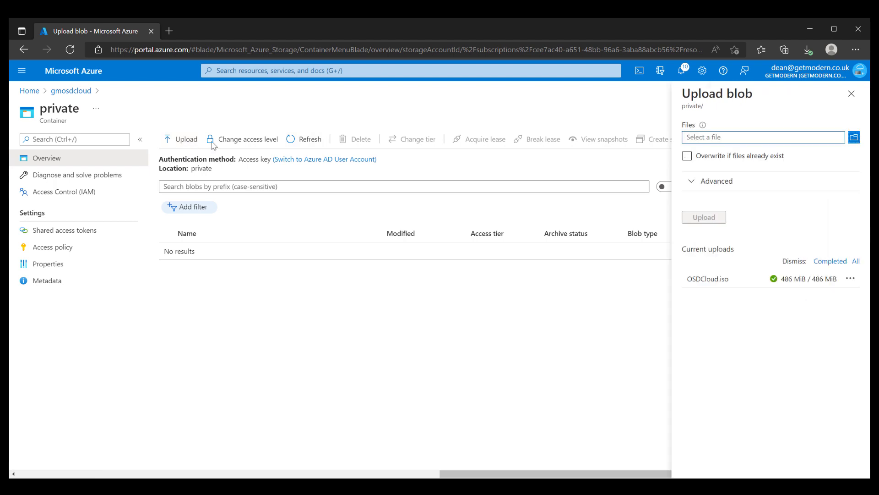
left_click(855, 140)
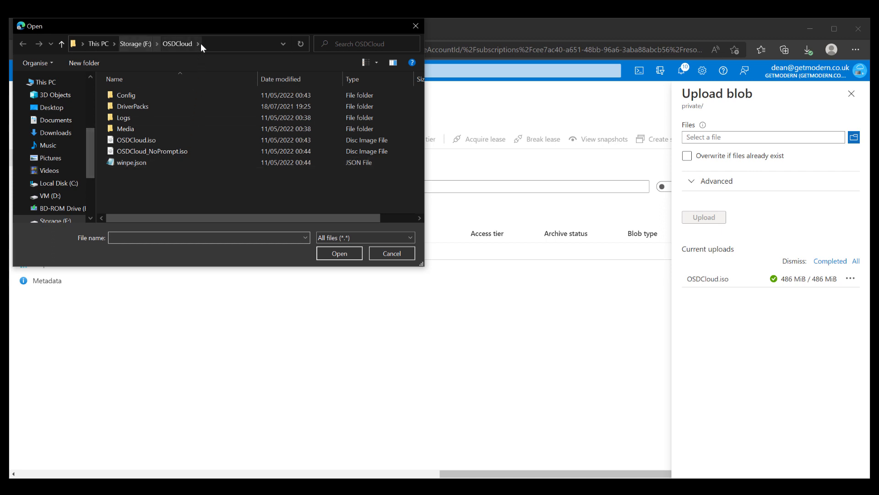
left_click(213, 43)
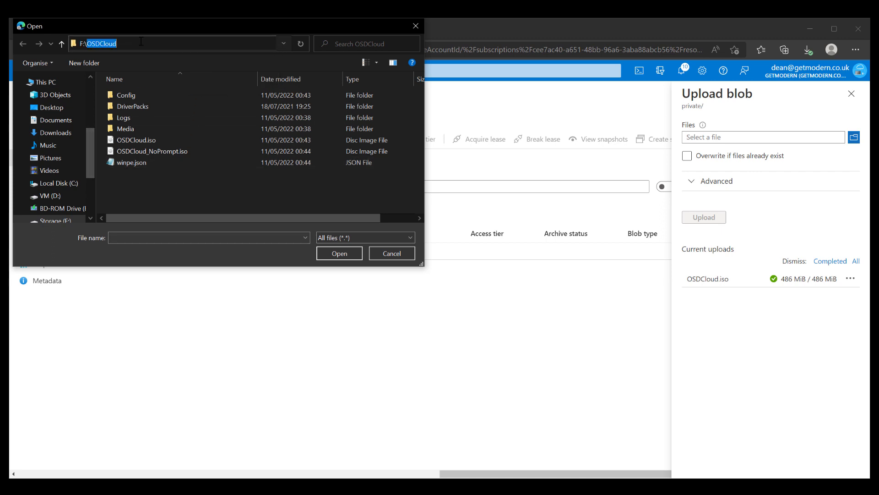
key("Return")
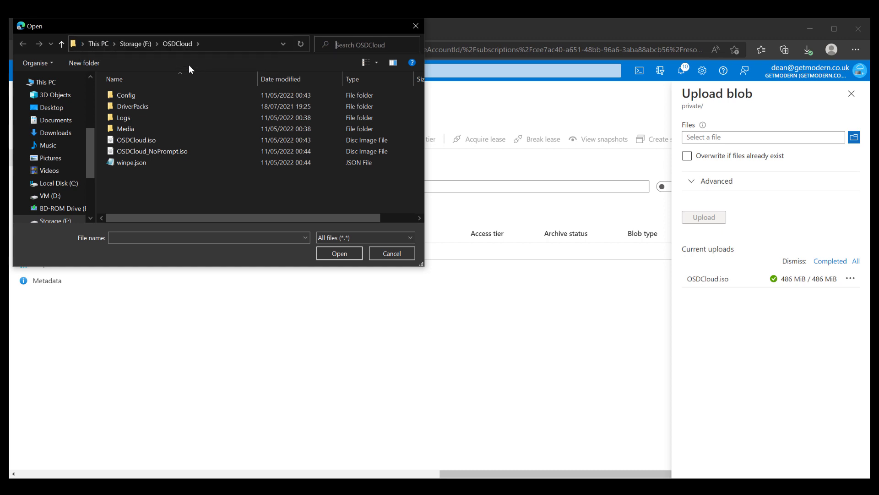
left_click(229, 44)
left_click(103, 43)
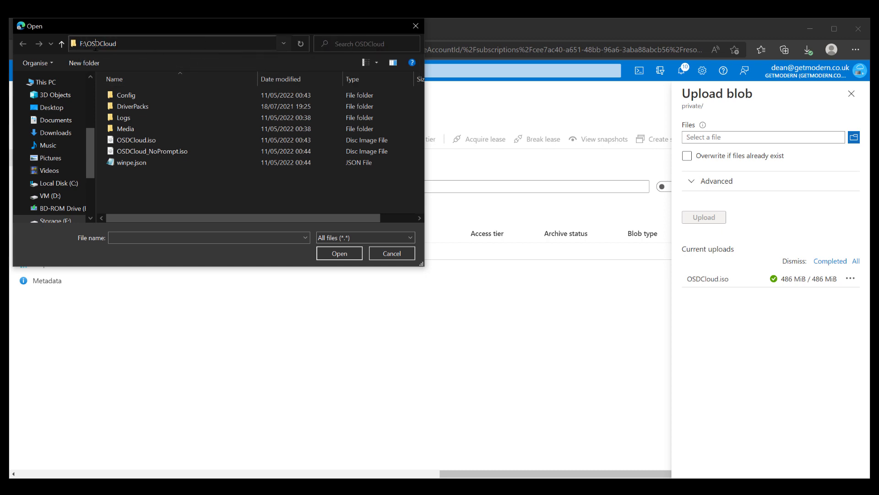
double_click(103, 43)
key("BackSpace")
type("wim")
key("Down")
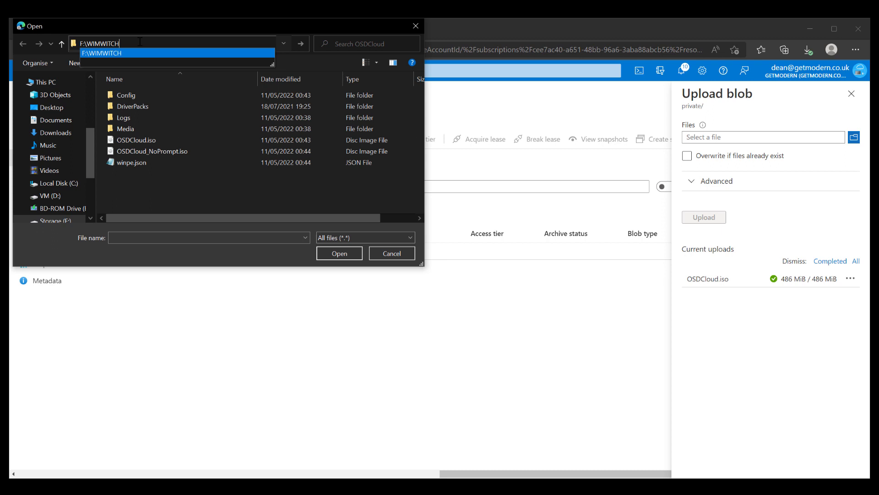
key("Return")
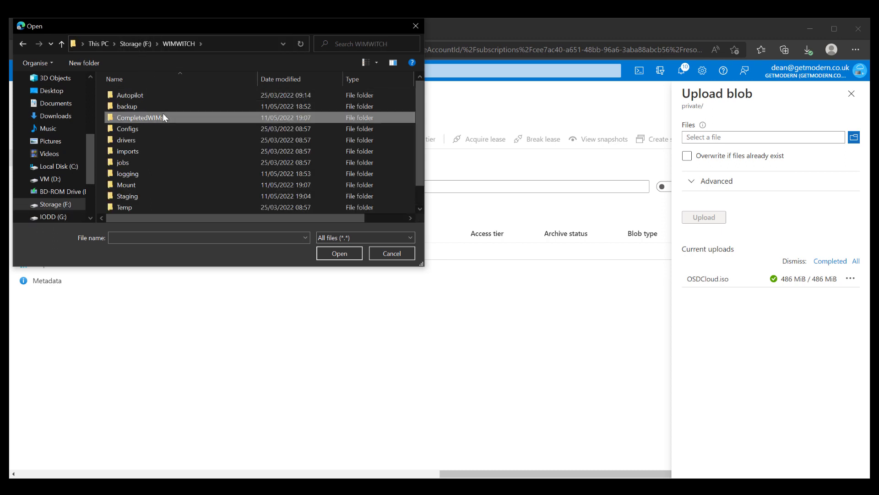
double_click(163, 113)
double_click(180, 93)
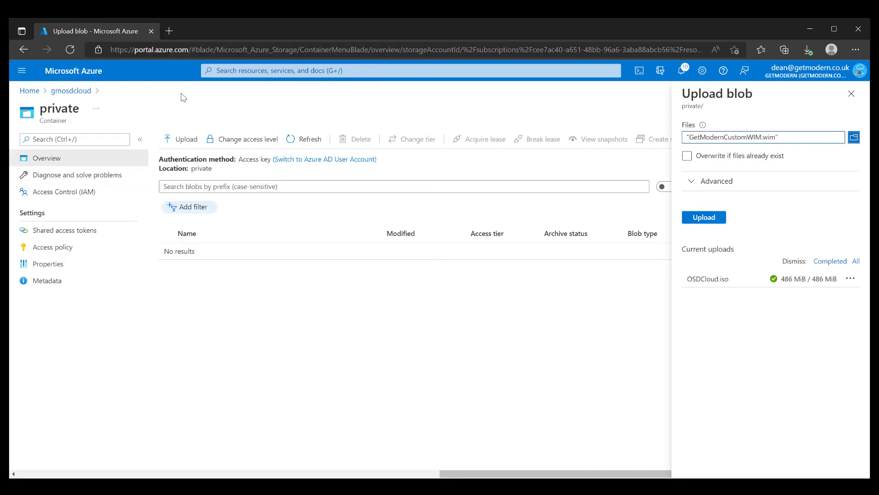
- Upload the WIM with overwrite enabled, then refresh the container's blob list
left_click(687, 155)
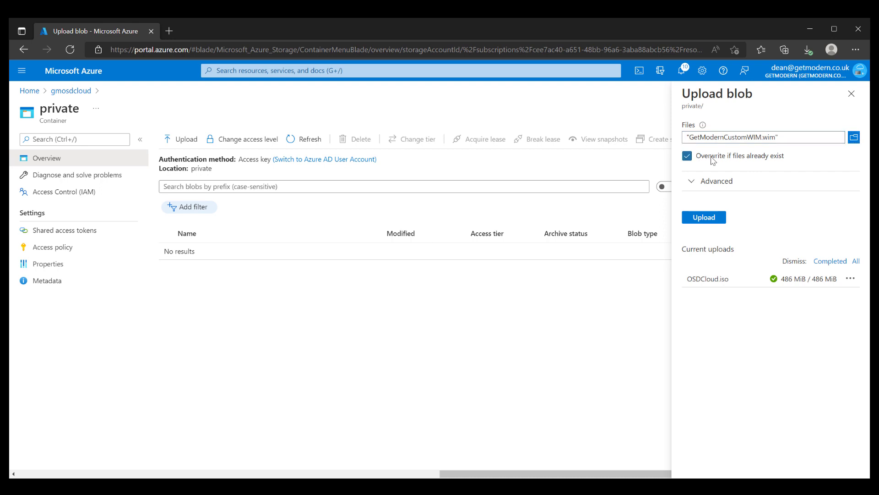
left_click(721, 183)
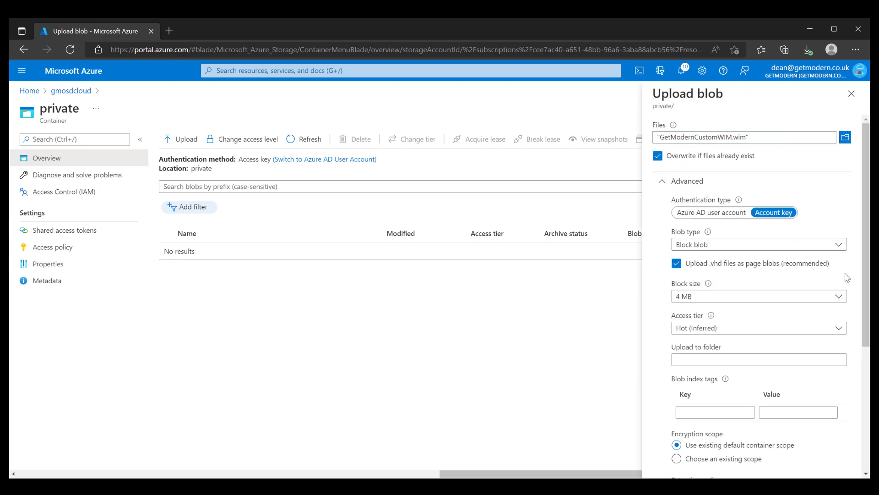
left_click_drag(868, 296, 859, 416)
left_click(676, 393)
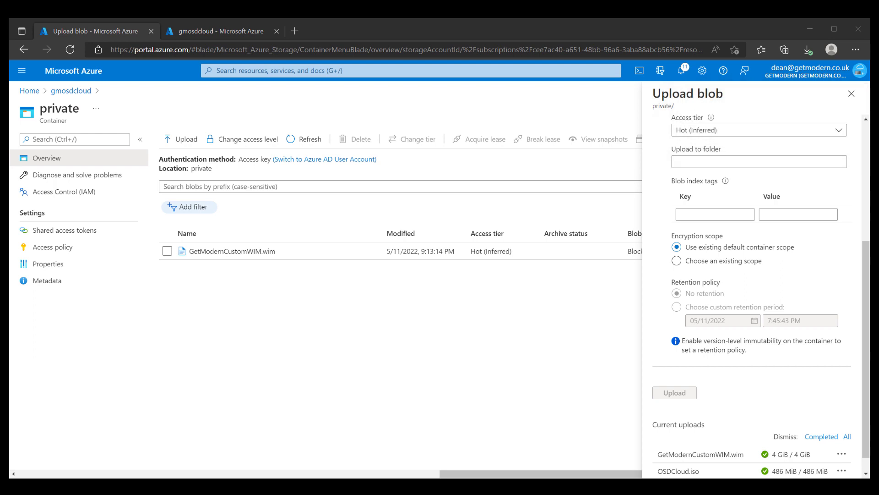
left_click(852, 94)
left_click(306, 140)
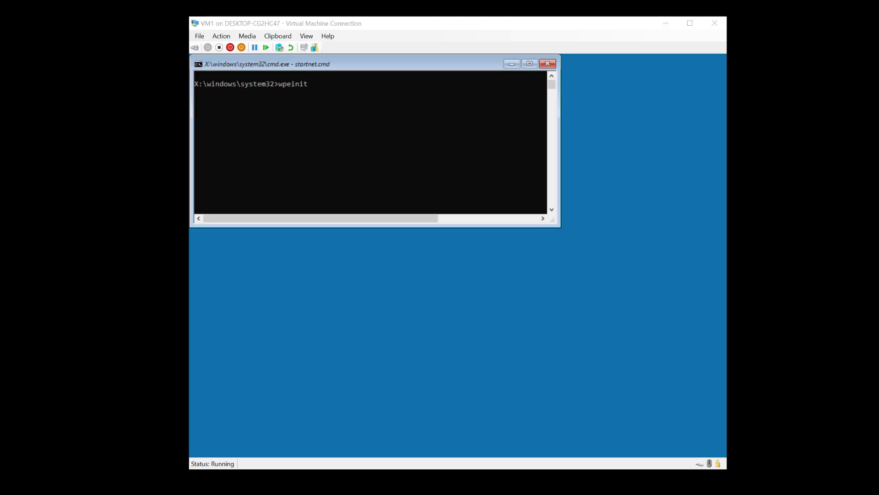
- Start PowerShell in WinPE and run iex (irm sandbox.osdcloud.com), correcting the typo
left_click(342, 121)
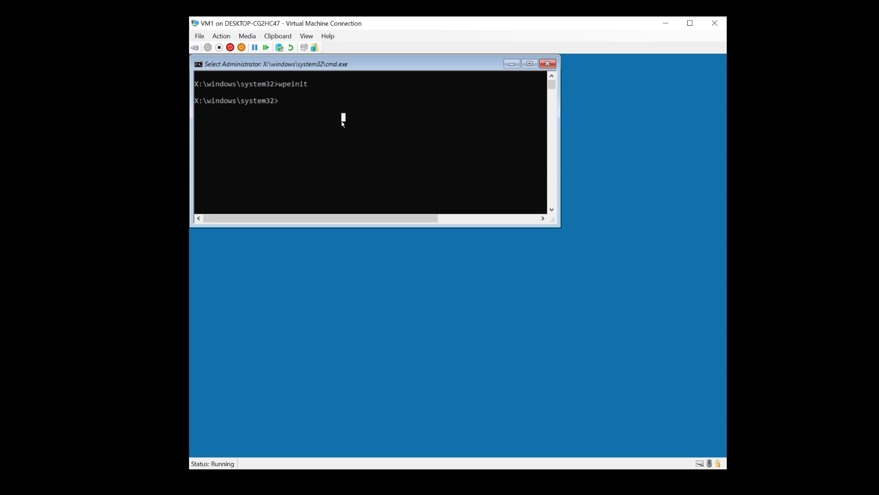
type("powershell")
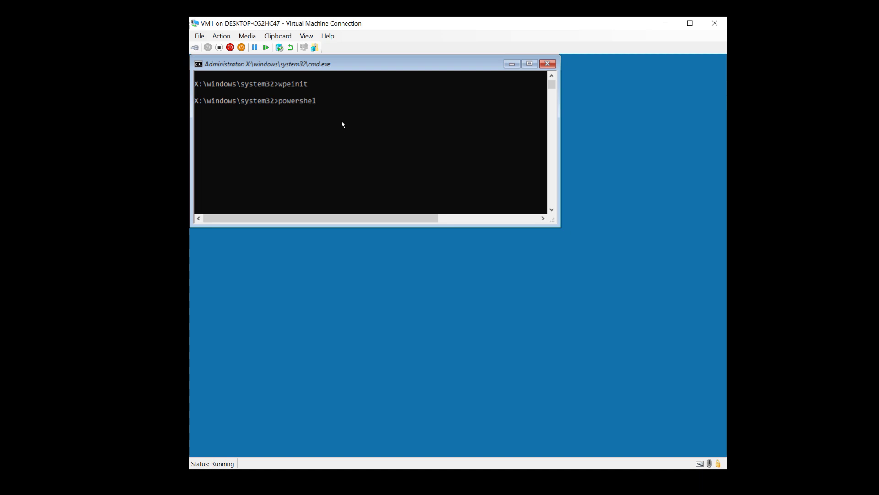
key("Return")
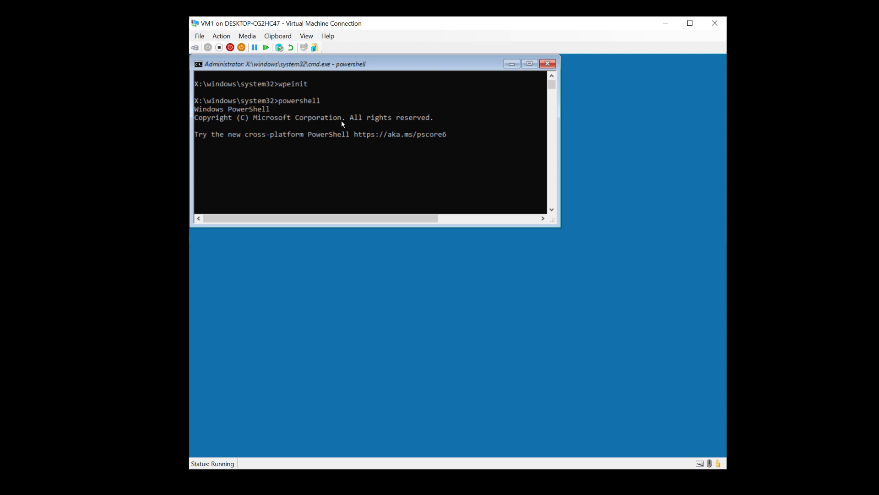
type("iex")
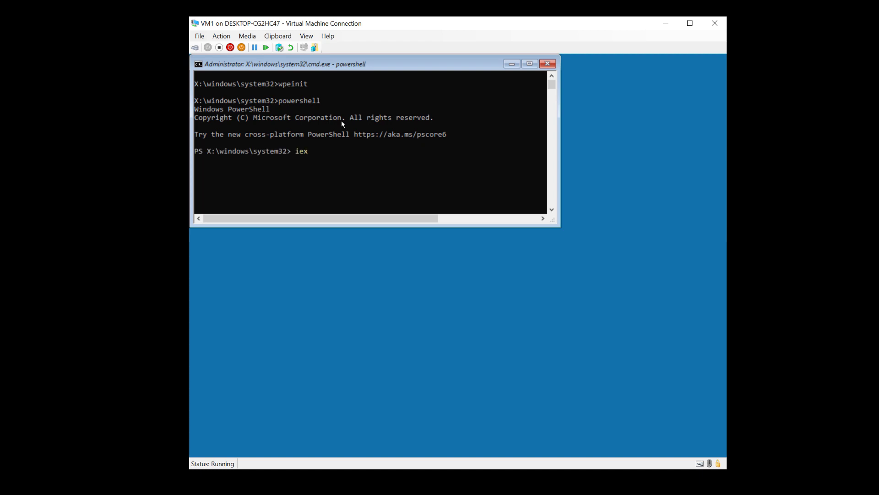
type(" (irm sanb")
key("BackSpace")
type("dbox")
type(".osc")
key("BackSpace")
key("BackSpace")
type("dcloud.com)")
key("Return")
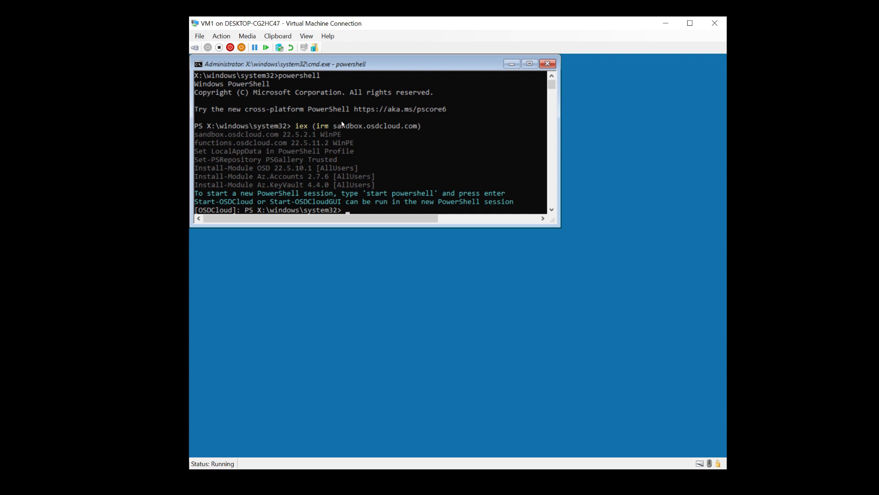
type("Az")
type("OSD")
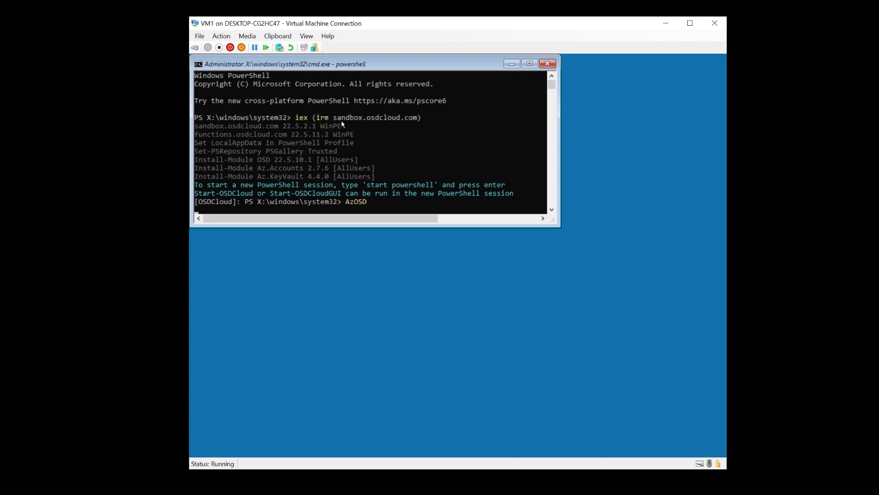
- Run AzOSD at the [OSDCloud] prompt and wait for the device-login code
key("Return")
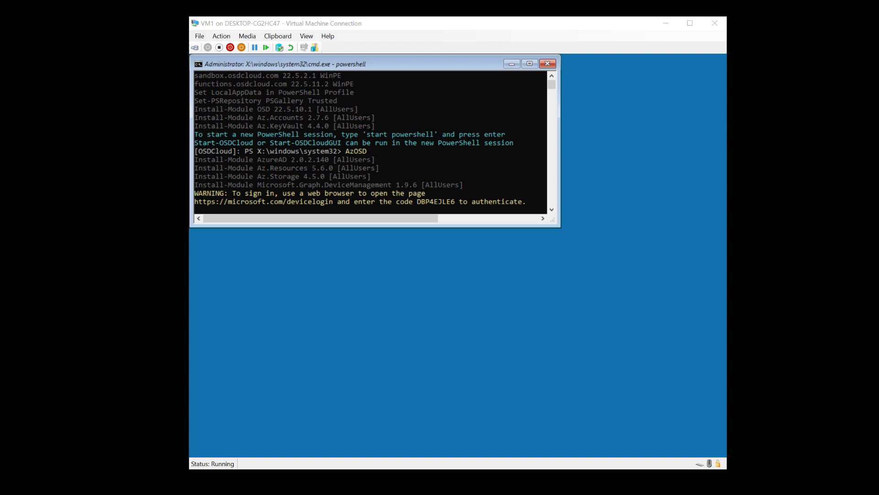
type("mic")
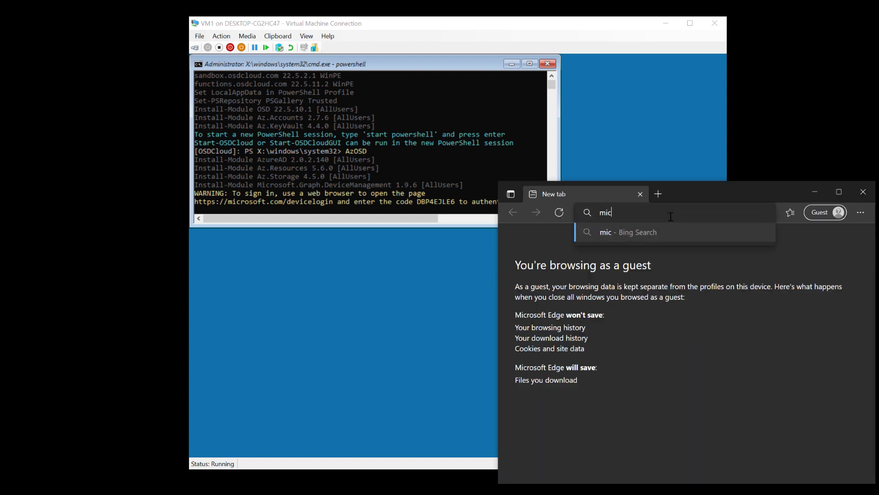
type("rosoft.com/de")
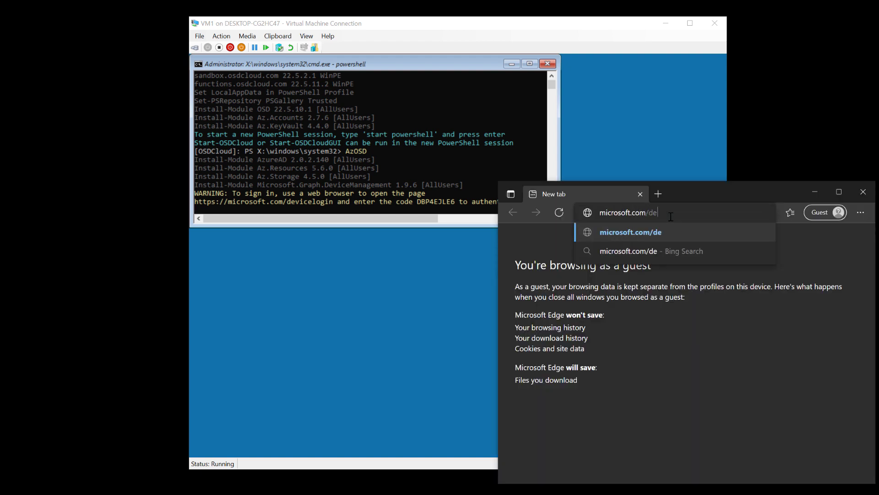
type("vicelogi")
type("n")
- Enter the console's code at microsoft.com/devicelogin, then sign in with the account and password
key("Return")
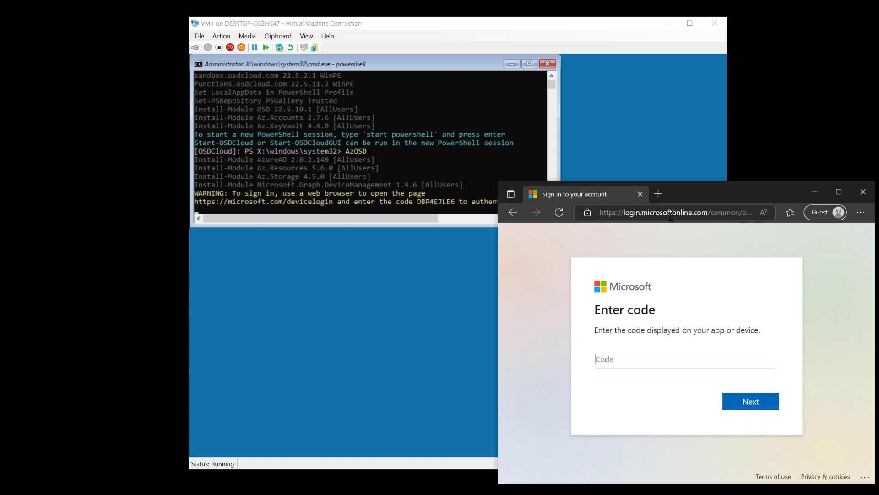
type("DBP")
type("4E")
type("J")
type("LE6")
key("Return")
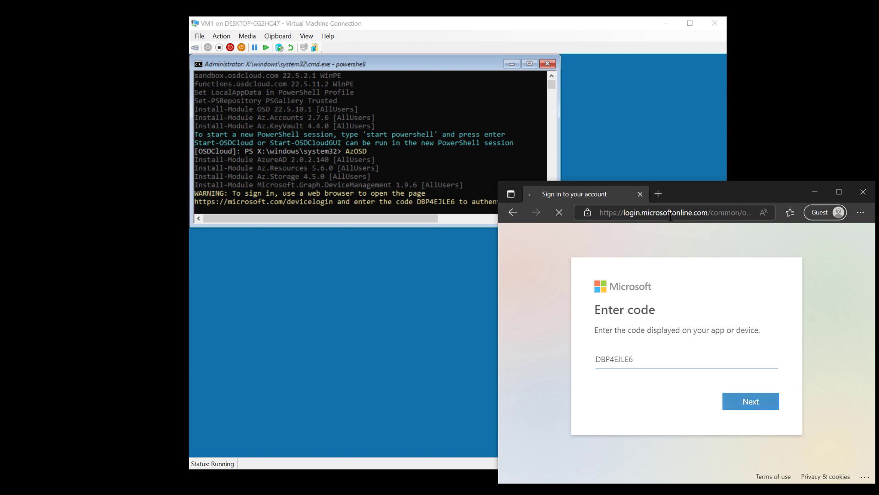
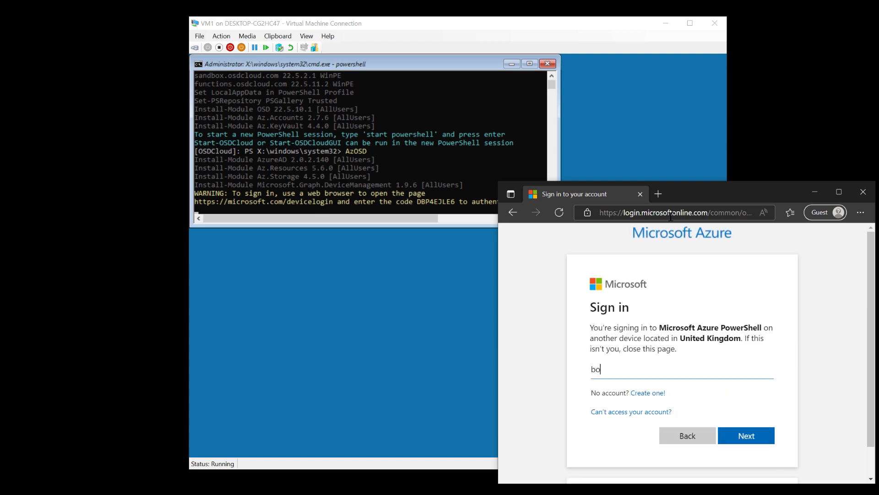
key("Return")
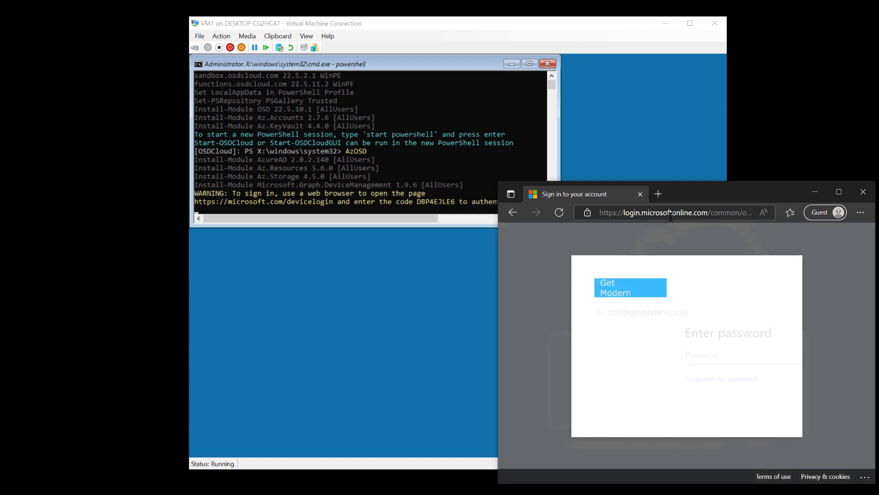
type("••••")
key("Return")
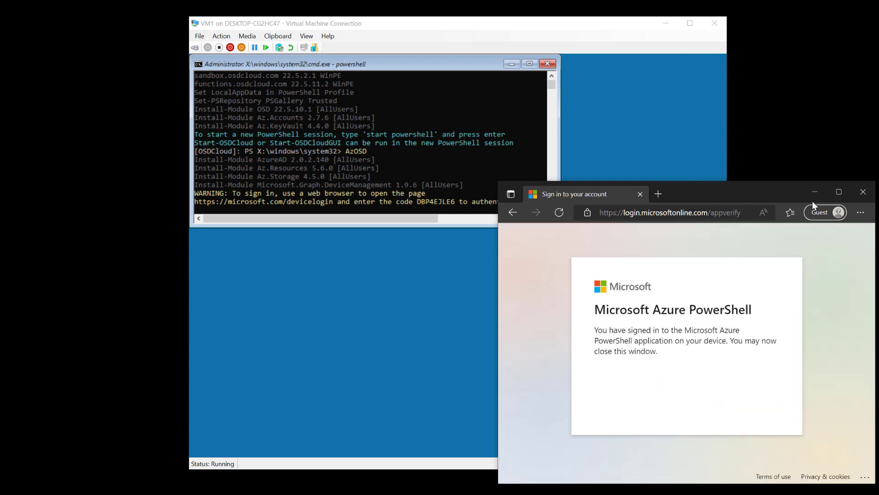
- Minimize Edge and choose image 1, GetModernCustomWIM.wim, in the VM console
left_click(817, 195)
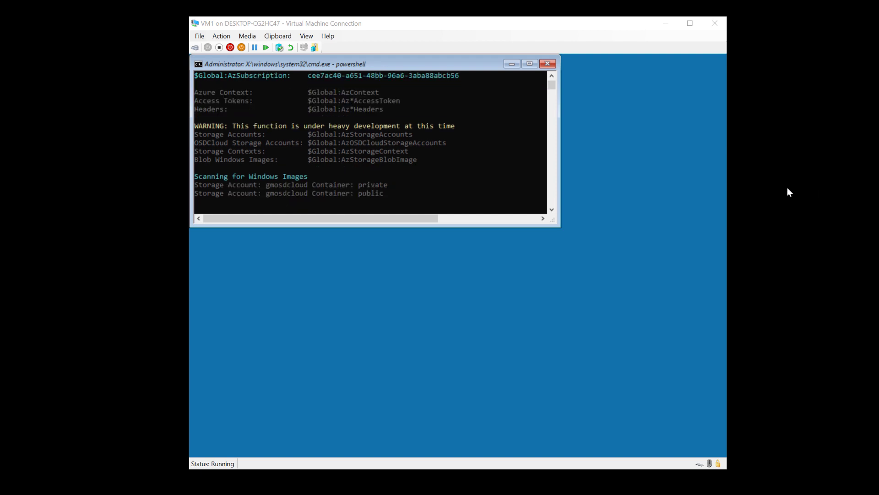
left_click(450, 207)
type("1")
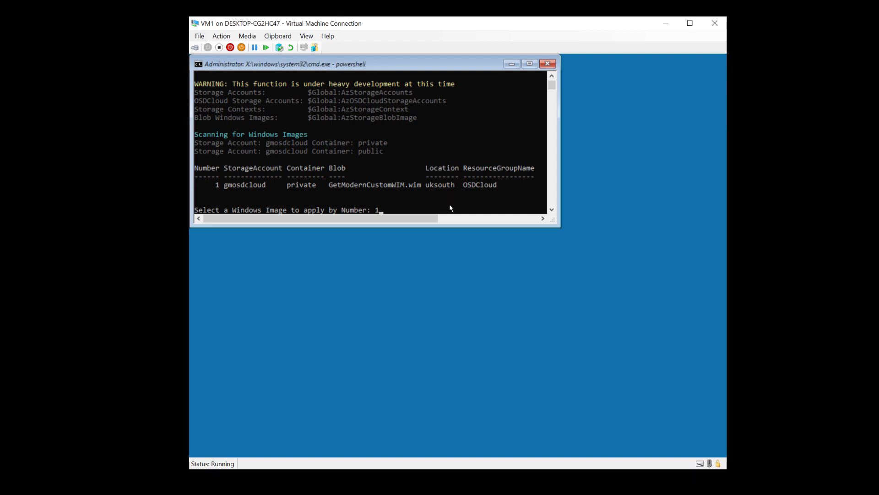
key("Return")
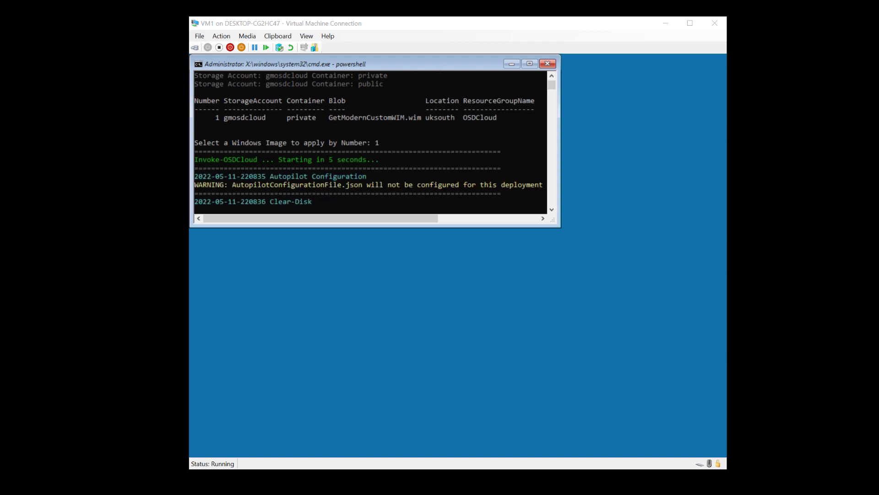
- Answer y to the Clear-Disk prompt for disk 0 and wait for 'OSDCloud Finished'
left_click(301, 168)
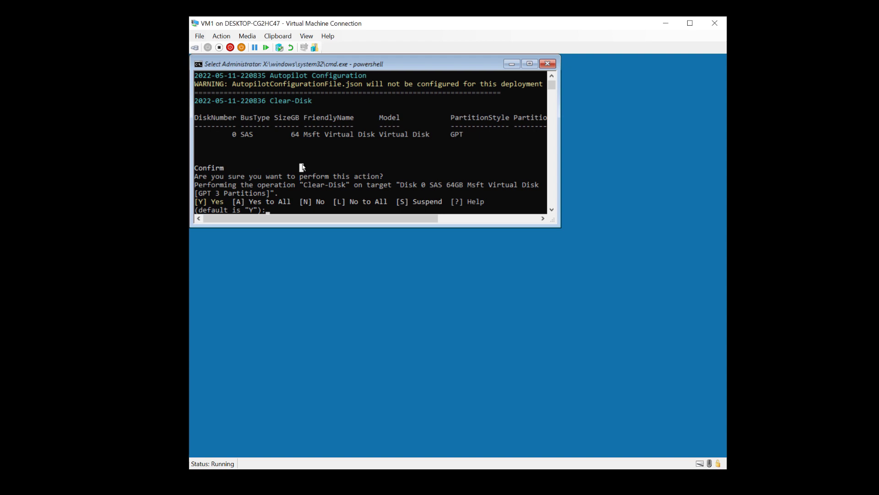
type("y")
key("Return")
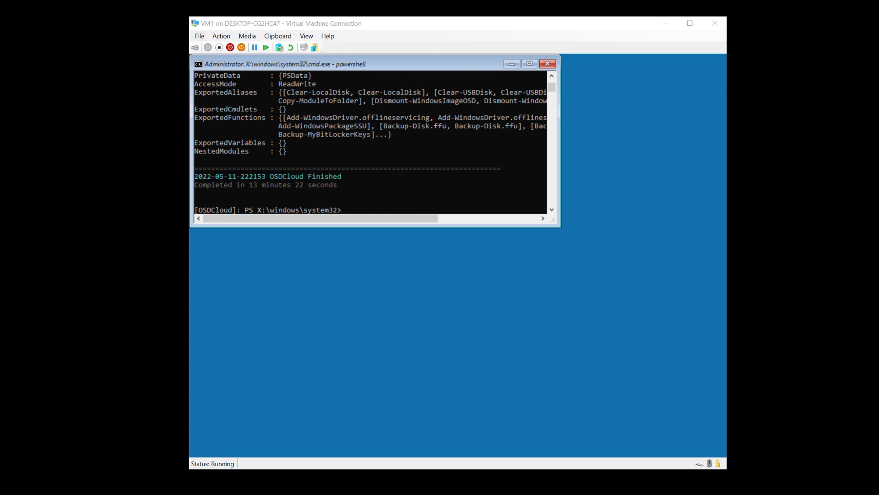
- Run Restart-Computer at the OSDCloud prompt so the VM reboots into the OOBE region screen
left_click(394, 202)
type("restart-compu")
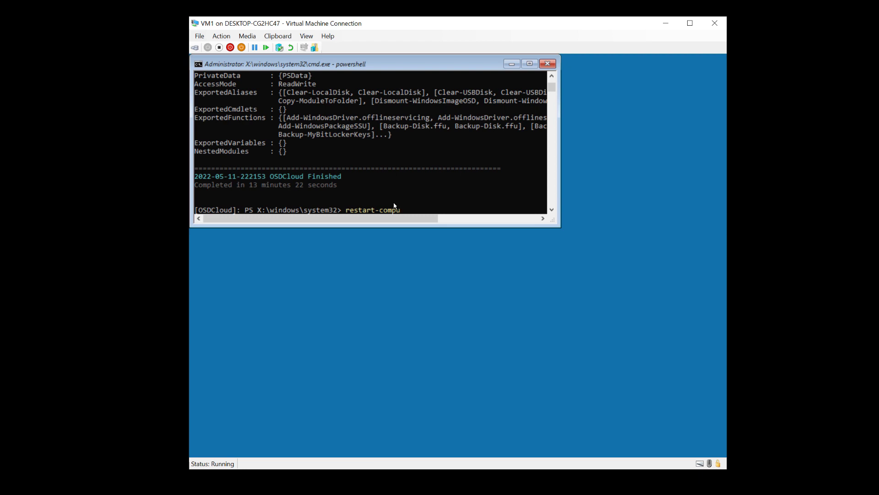
key("Tab")
key("Return")
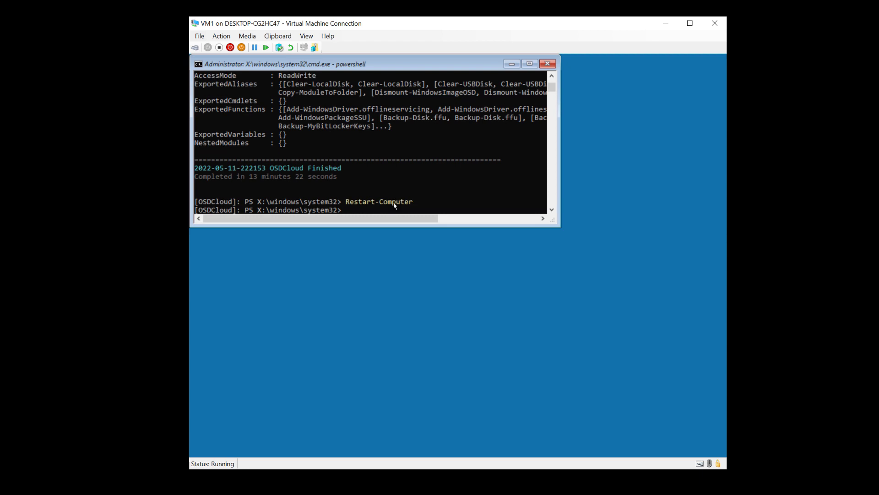